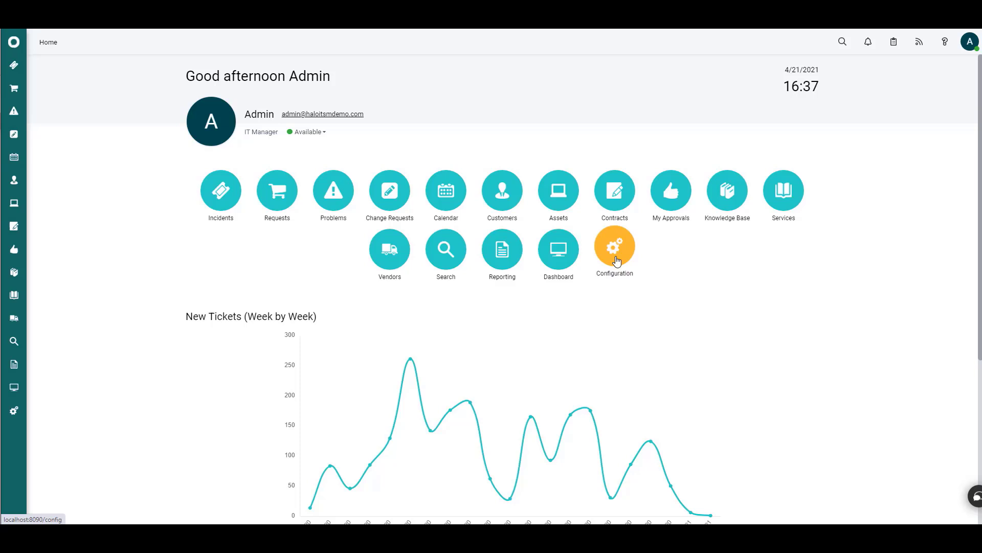
- Navigate Configuration > Custom Objects > Custom Fields to list the ticket custom fields
click(613, 250)
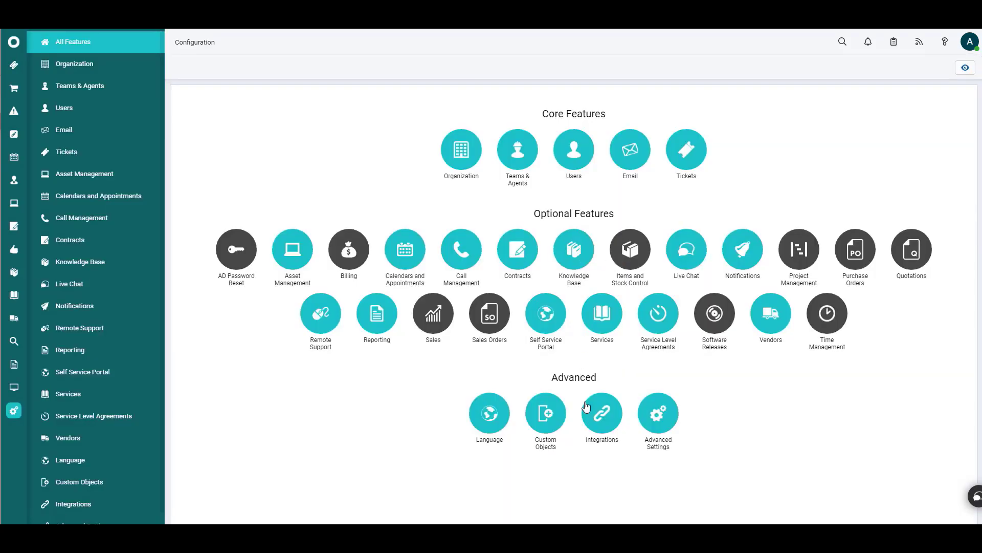
click(544, 418)
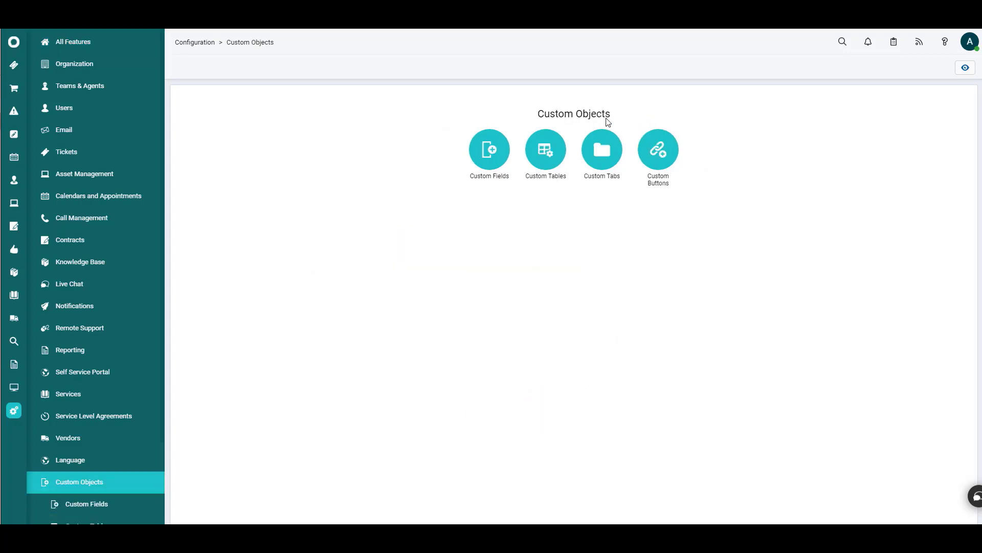
click(482, 157)
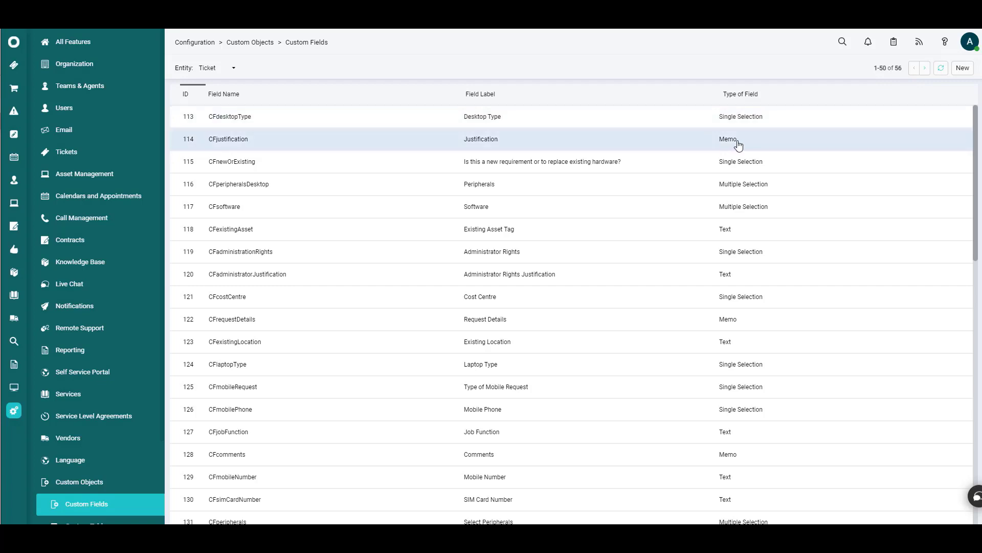
- Create a new custom field named OpenedDayOfWeek labelled 'Day of Week Opened?'
click(962, 69)
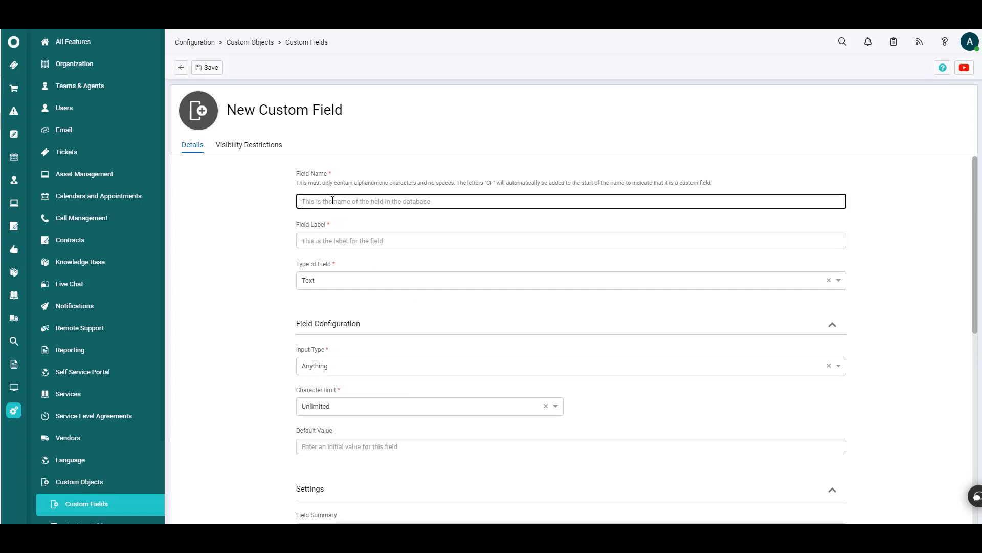
text(OpenedDayOfWeek)
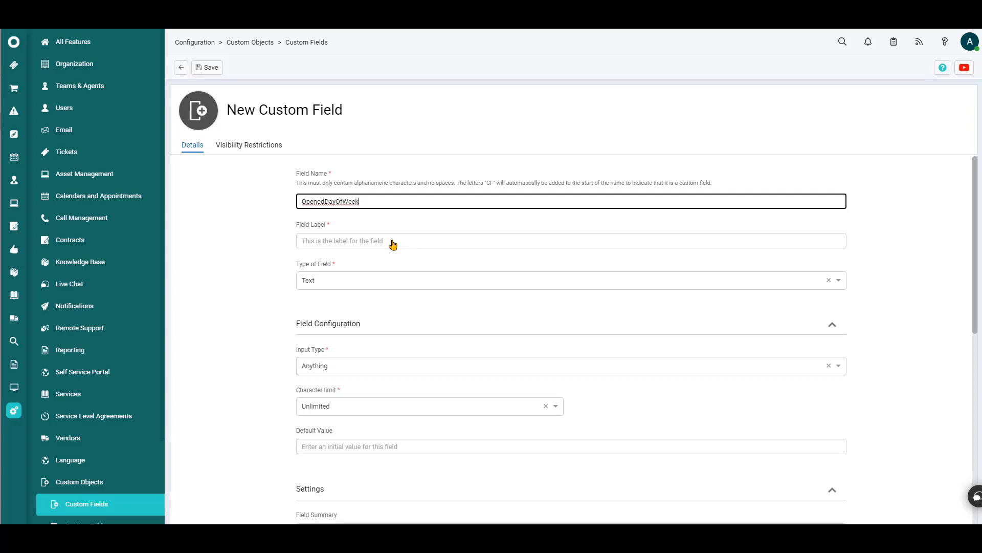
click(392, 245)
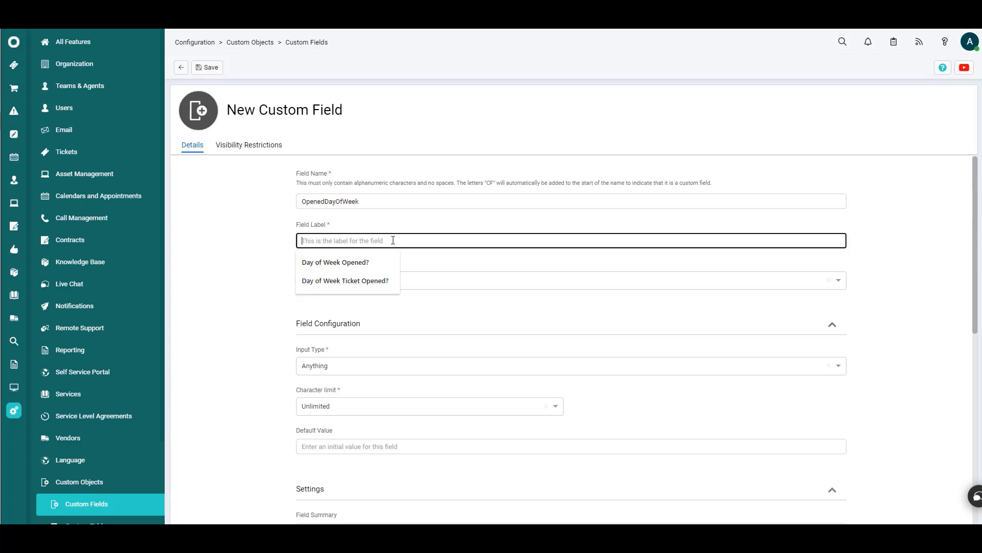
key(Down)
key(Return)
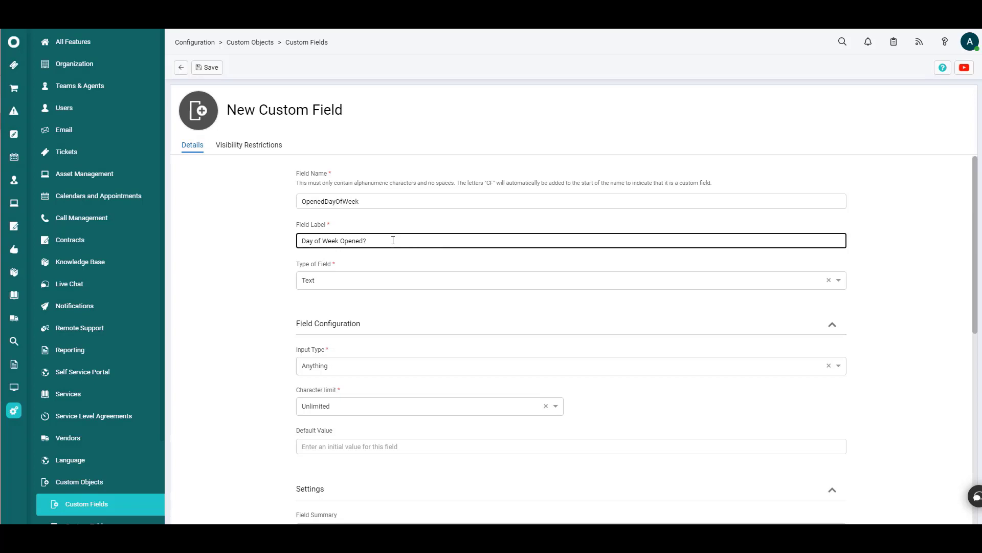
- Make the field a Single Selection with values Sunday through Saturday
click(336, 281)
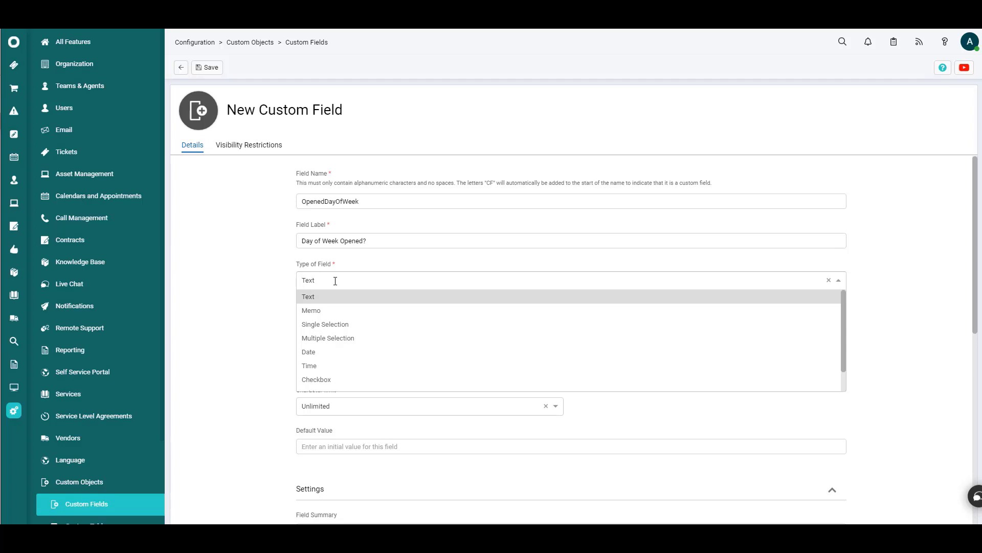
click(347, 328)
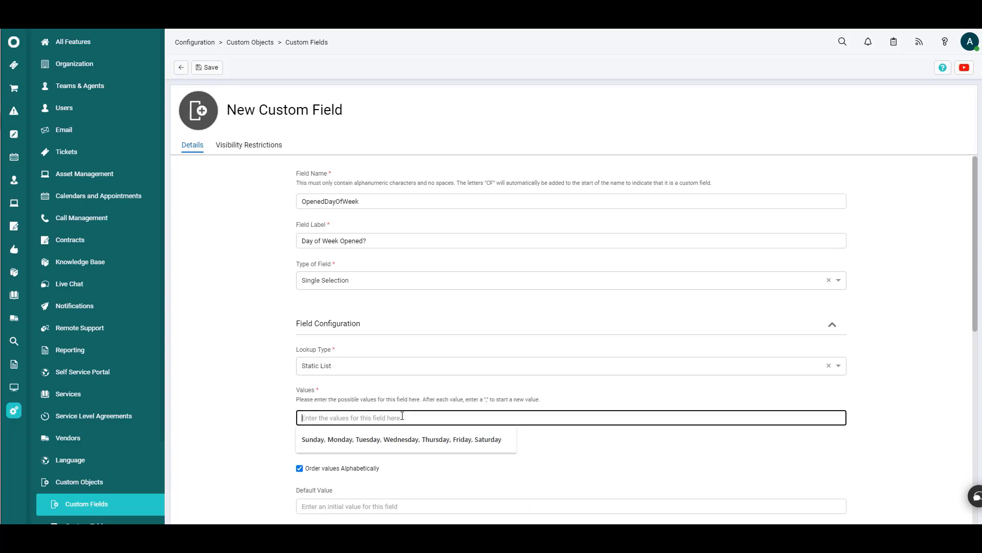
key(Down)
key(Return)
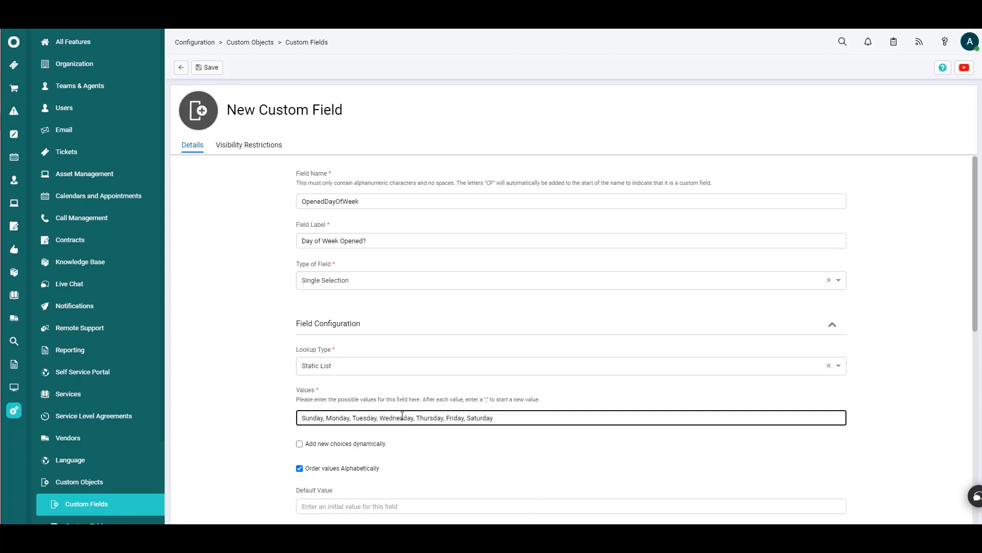
scroll(262, 460, down, 1)
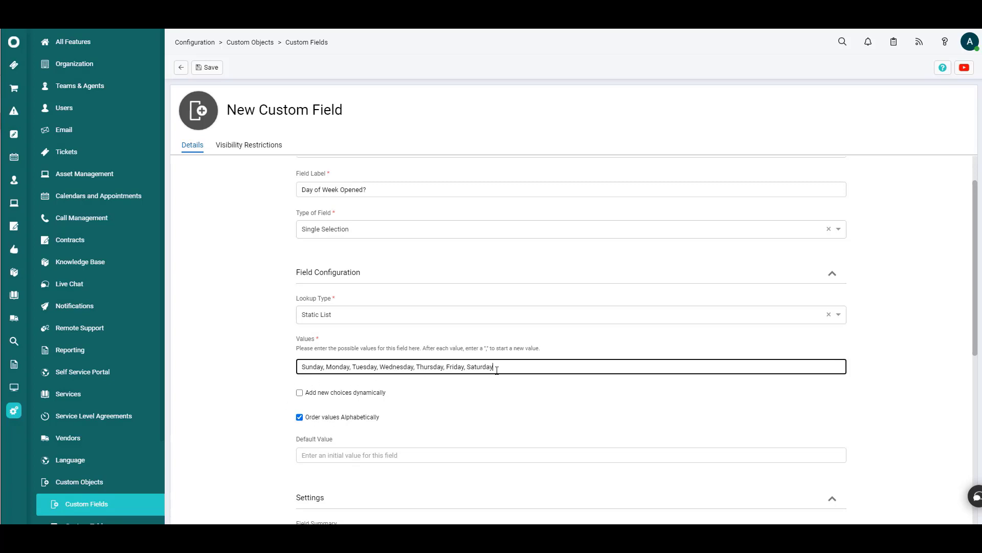
- Turn off alphabetical ordering and include the field in searches, checking Visibility Restrictions
click(300, 418)
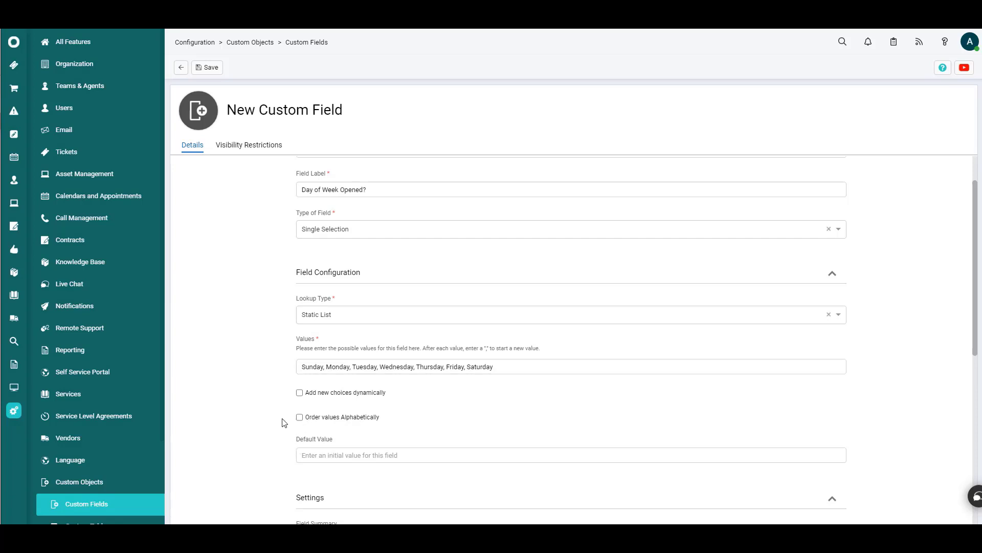
scroll(279, 439, down, 2)
scroll(279, 439, down, 2)
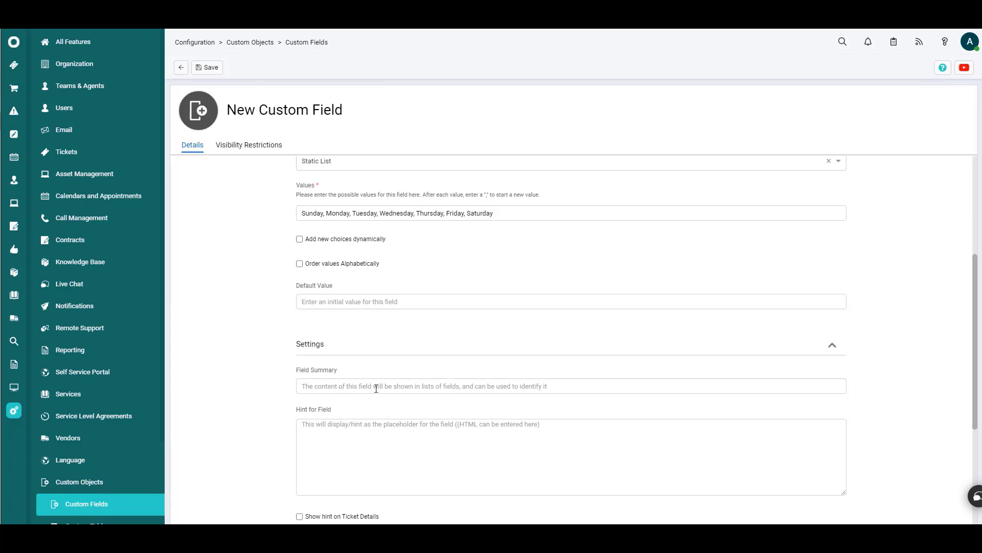
scroll(269, 409, down, 1)
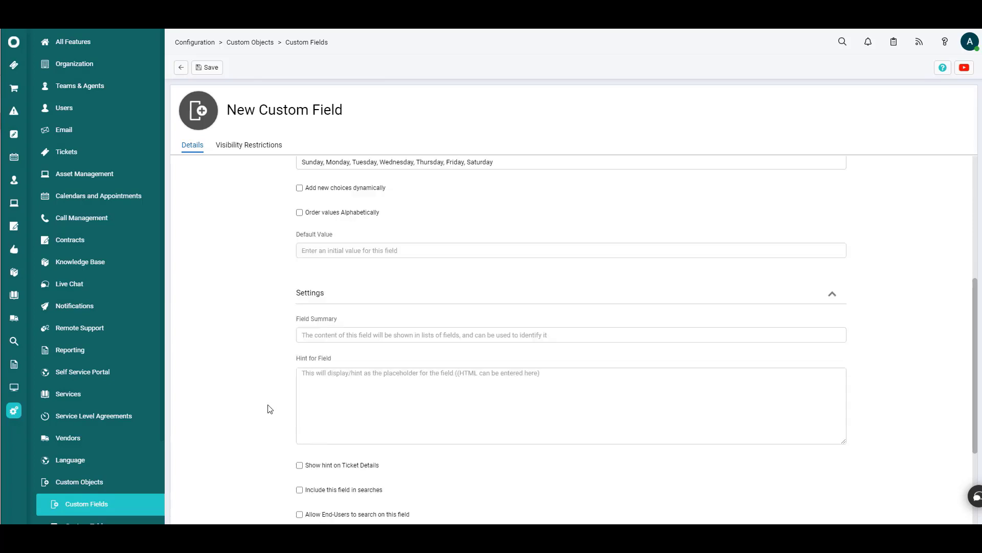
scroll(269, 408, down, 2)
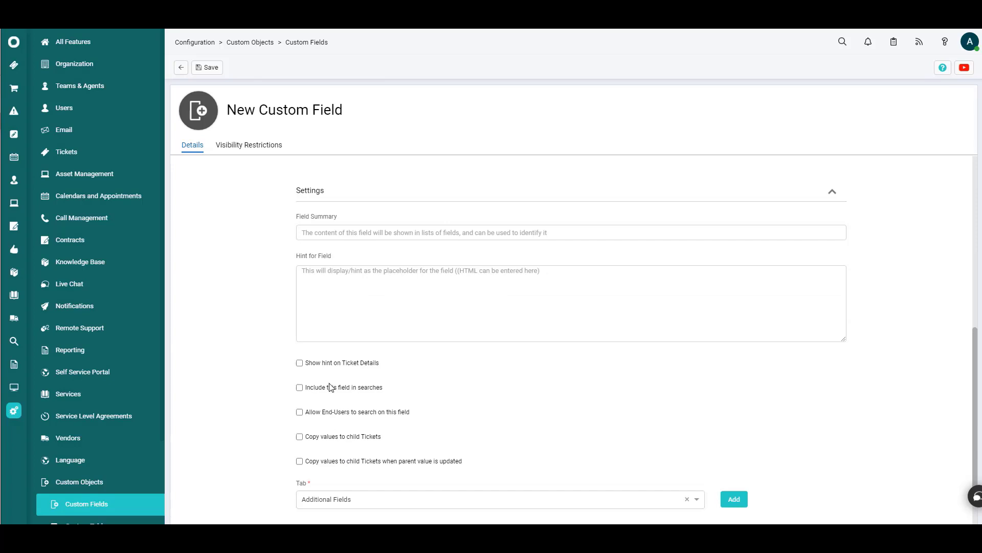
click(299, 388)
click(261, 145)
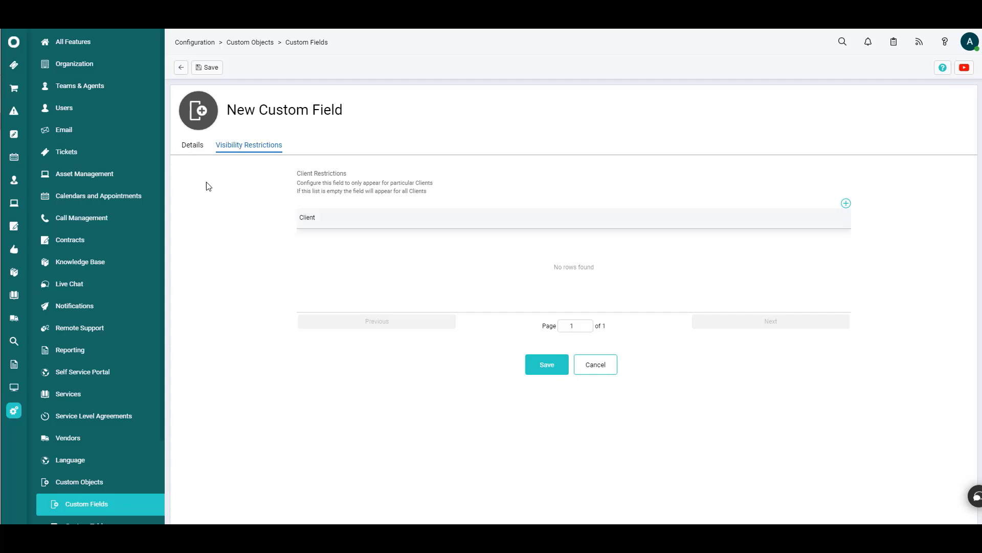
click(192, 144)
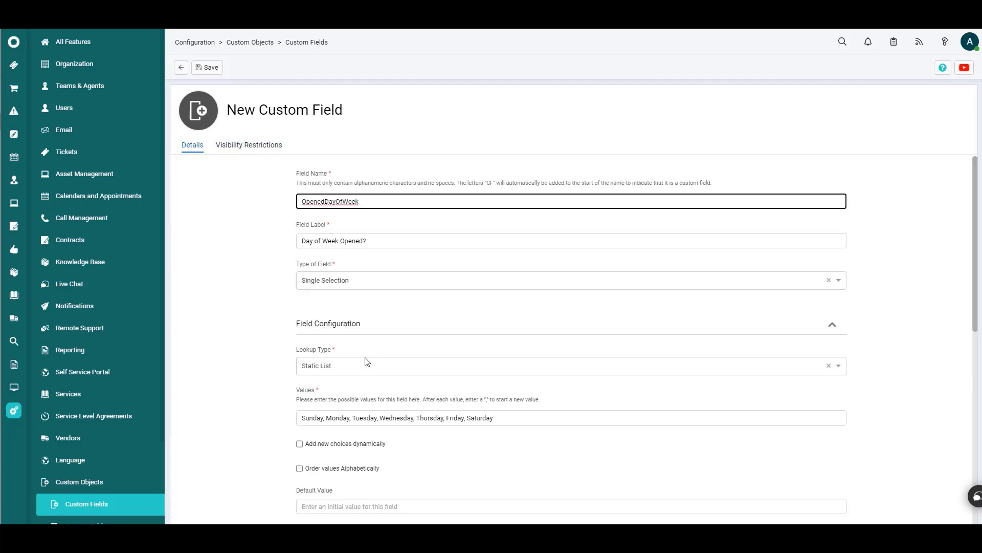
scroll(360, 368, down, 3)
scroll(360, 368, down, 3)
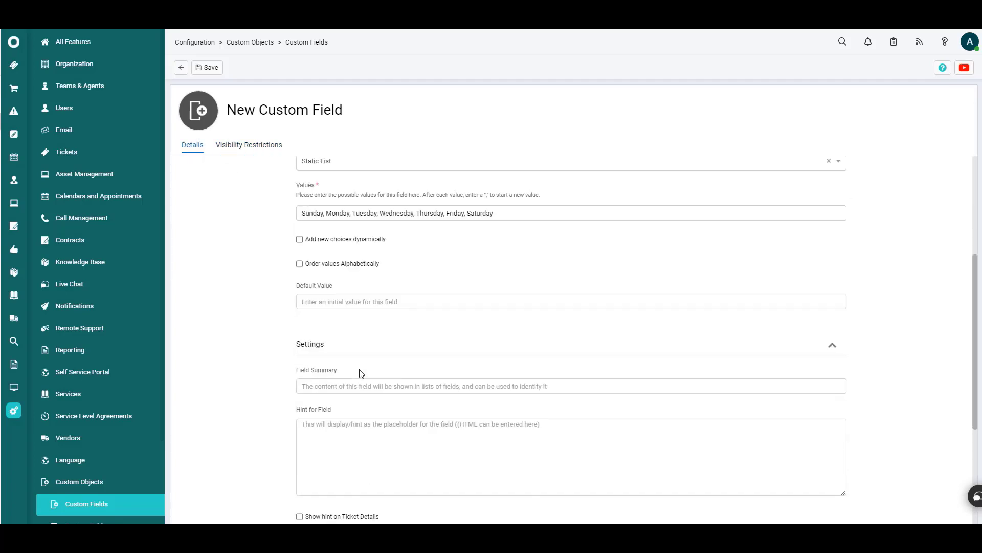
scroll(359, 372, down, 3)
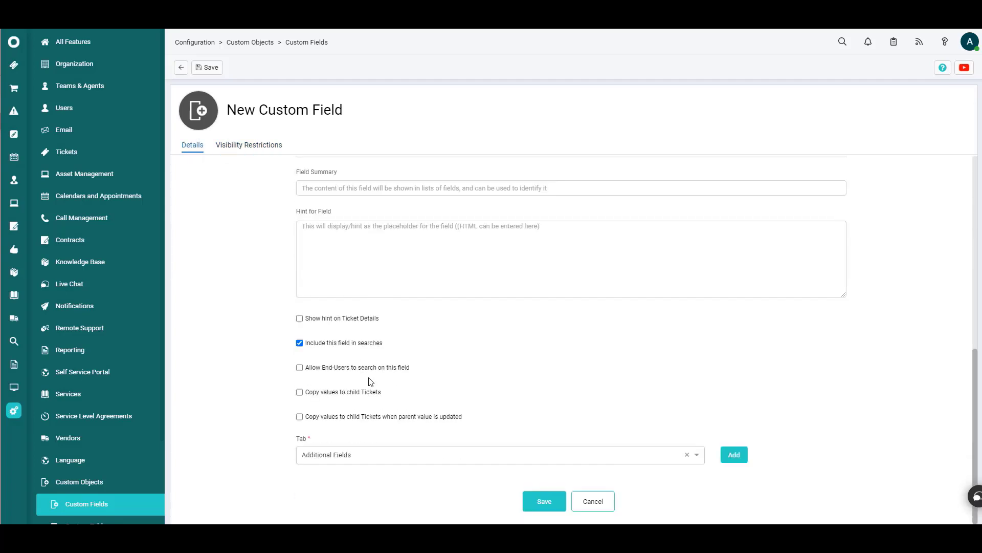
- Save the field and confirm CFOpenedDayOfWeek appears on the last page of the custom fields list
click(545, 502)
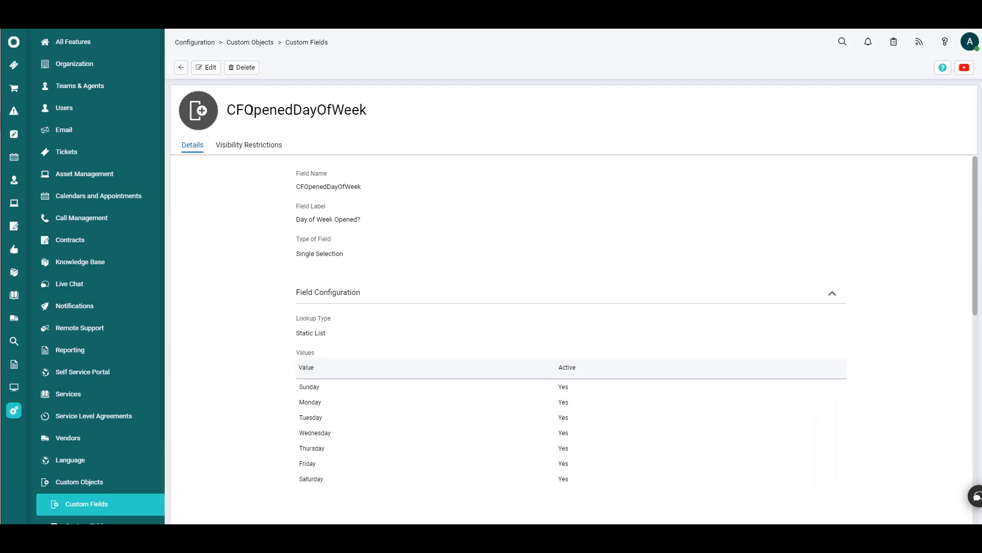
click(181, 71)
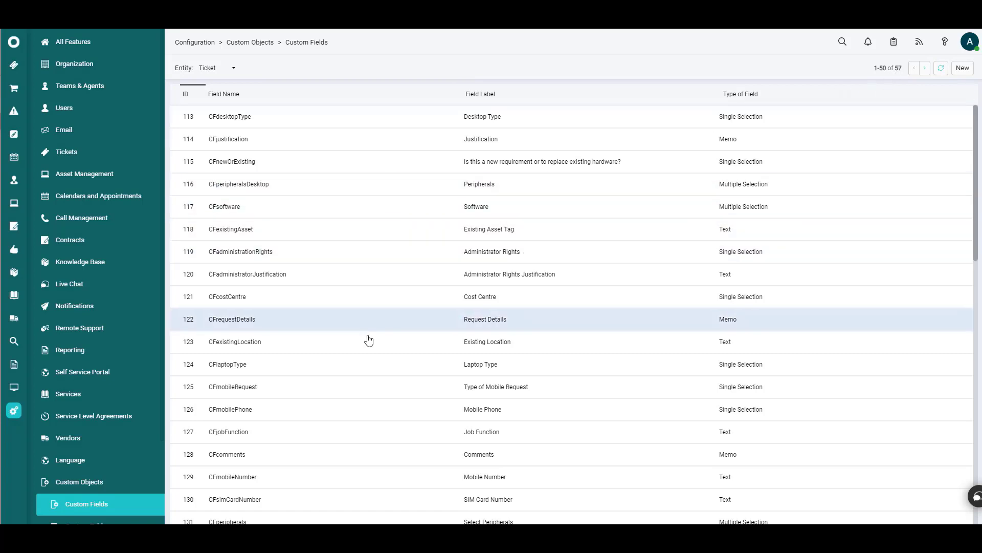
click(928, 69)
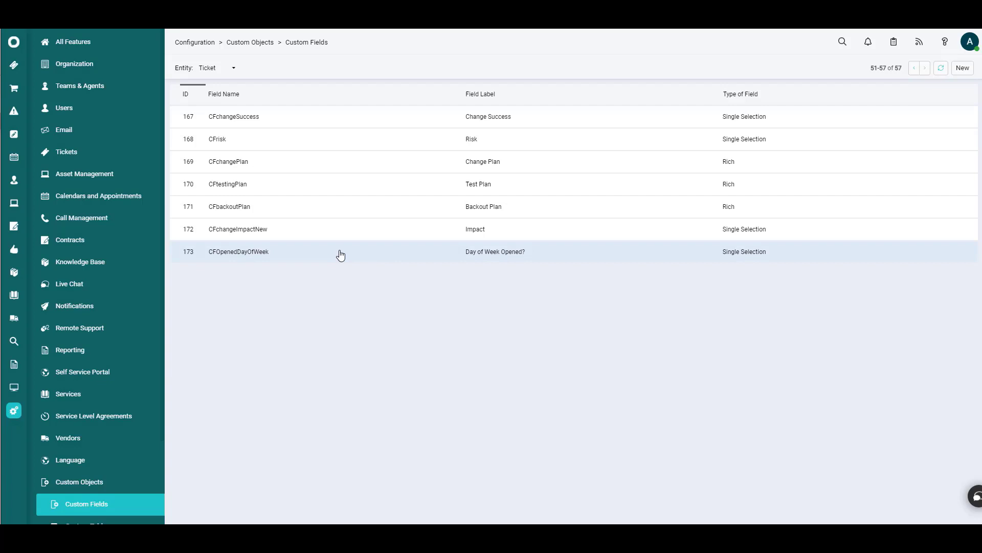
- From Home, navigate Configuration > Tickets > Ticket Types
click(15, 45)
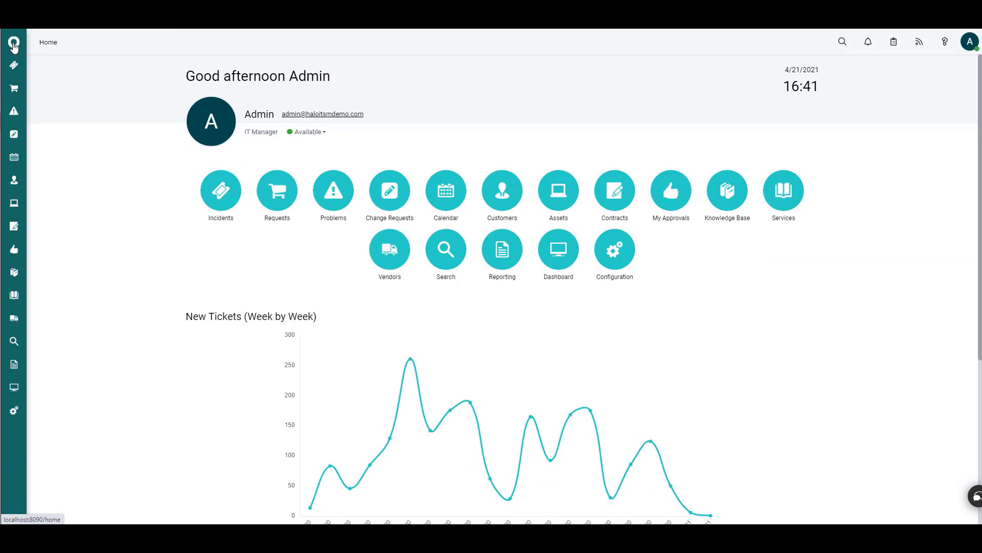
click(614, 263)
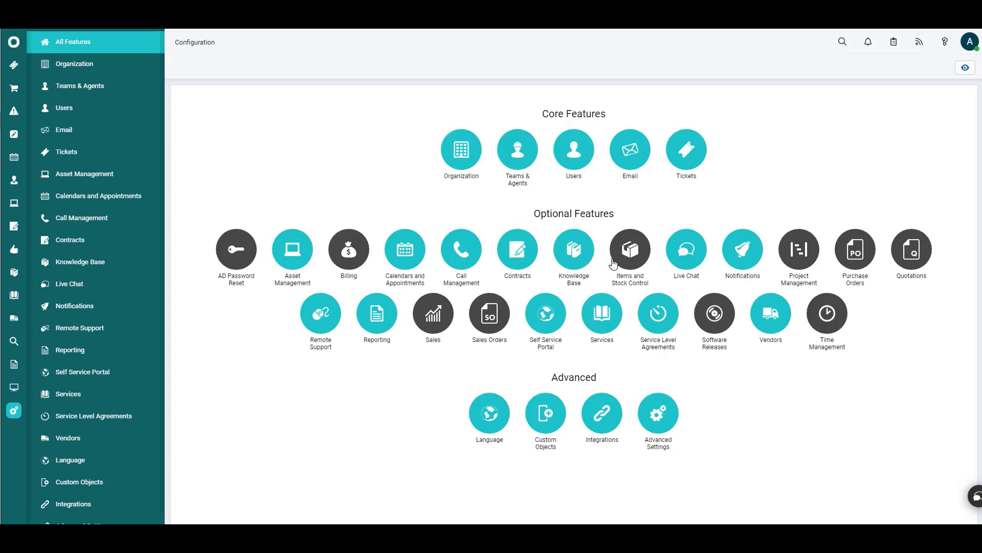
click(686, 155)
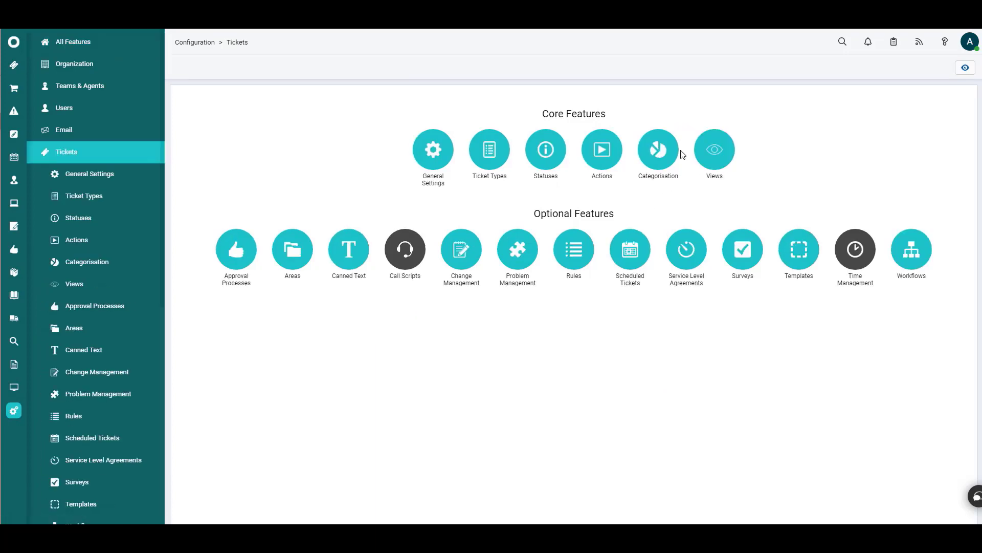
click(489, 162)
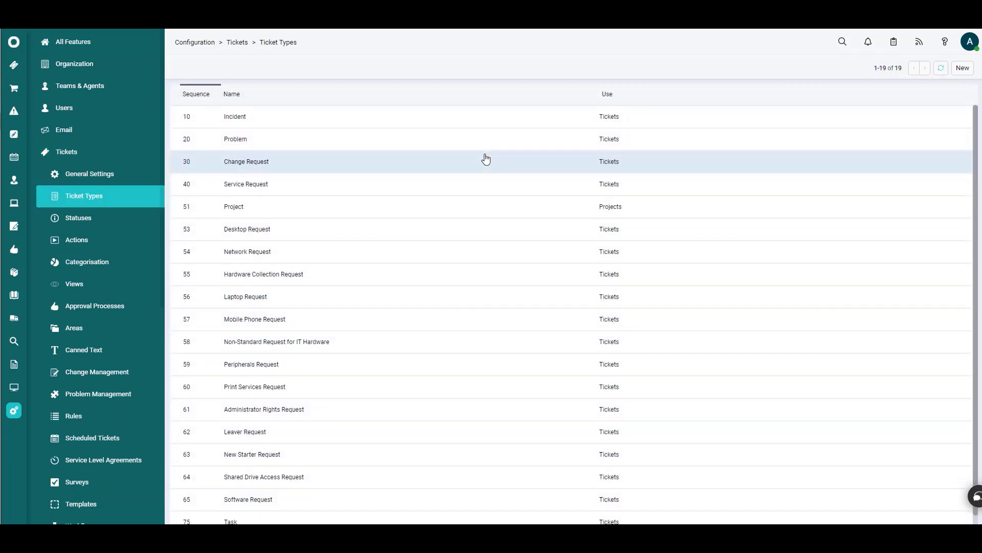
- Open the Incident ticket type in edit mode on its Field List
click(251, 121)
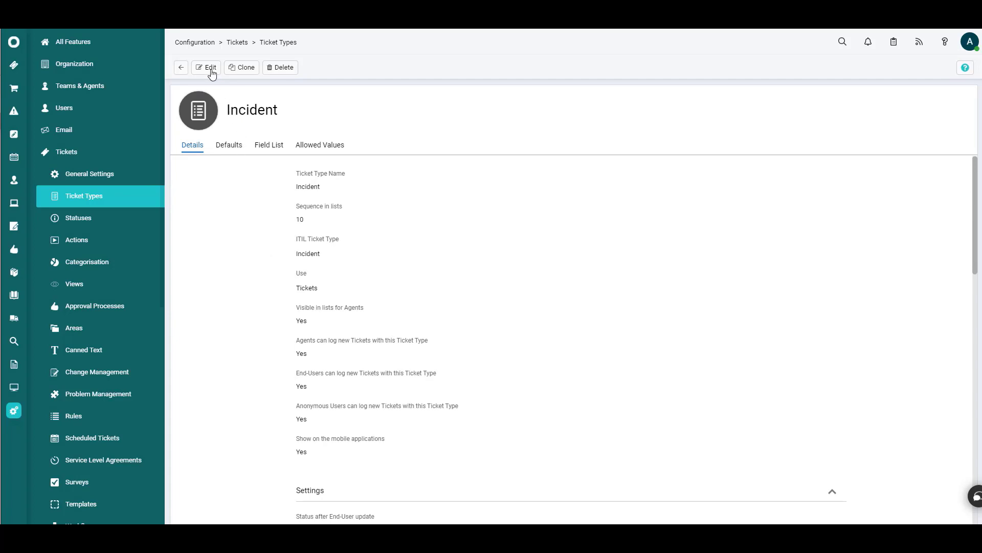
click(210, 67)
click(268, 145)
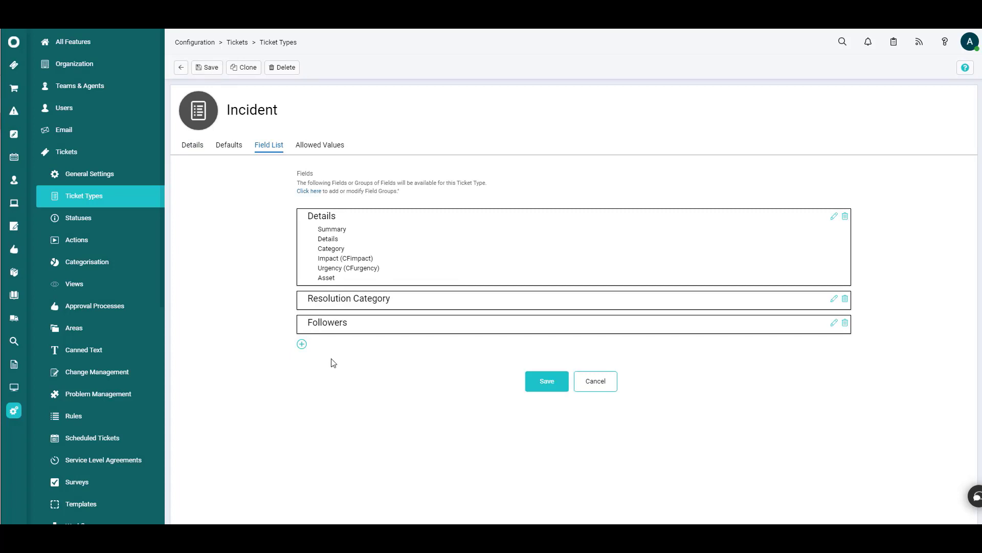
- Add the Day of Week Opened? (CFOpenedDayOfWeek) field to Incident's field list and save
click(301, 344)
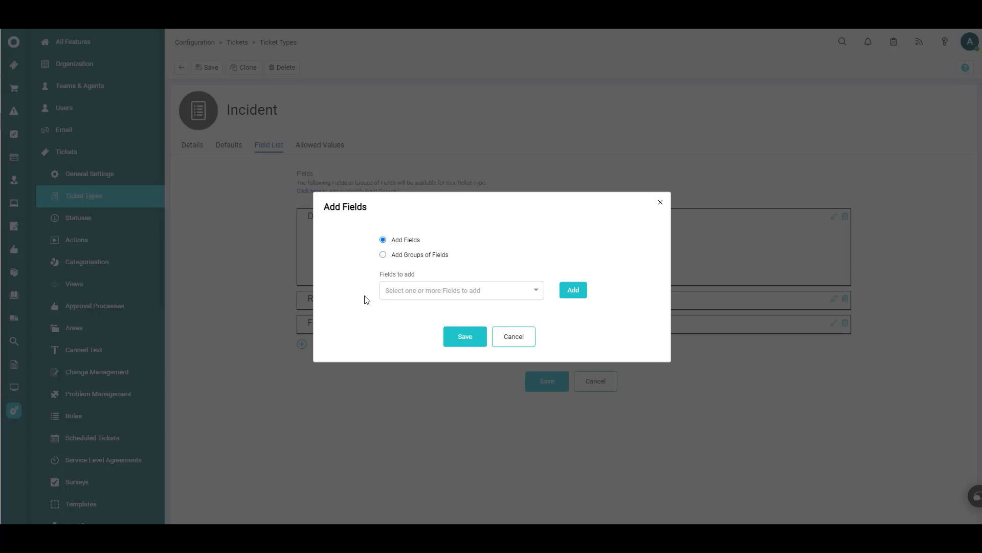
click(399, 292)
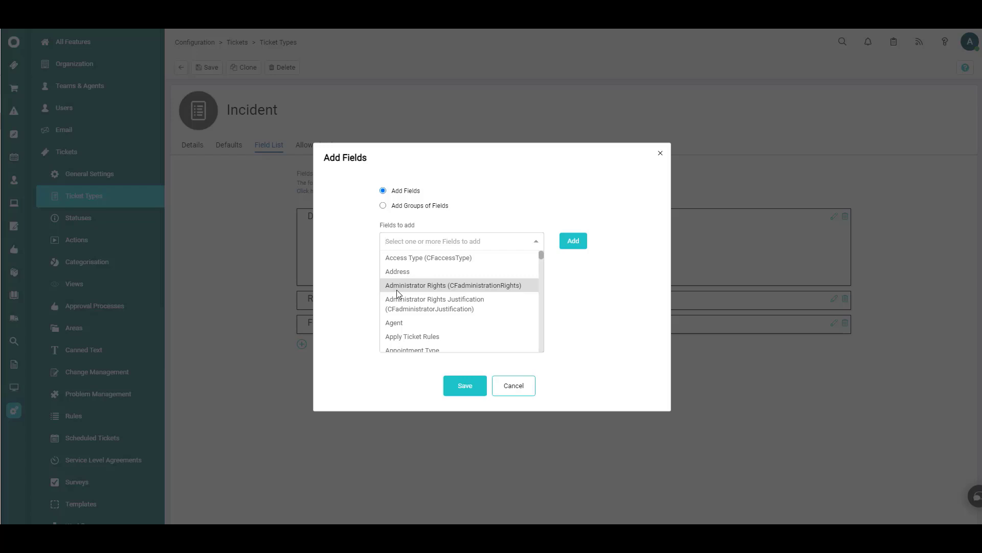
text(CF)
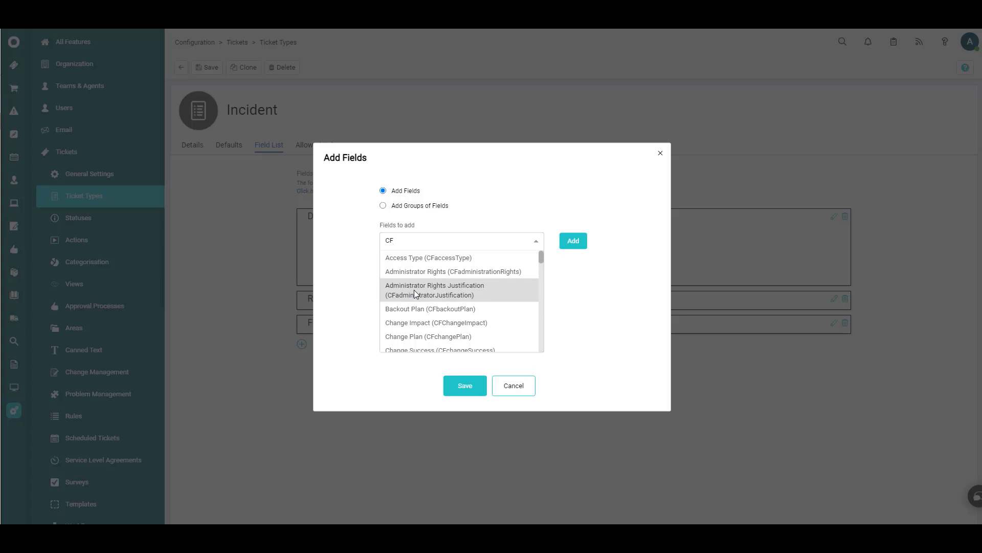
text(O)
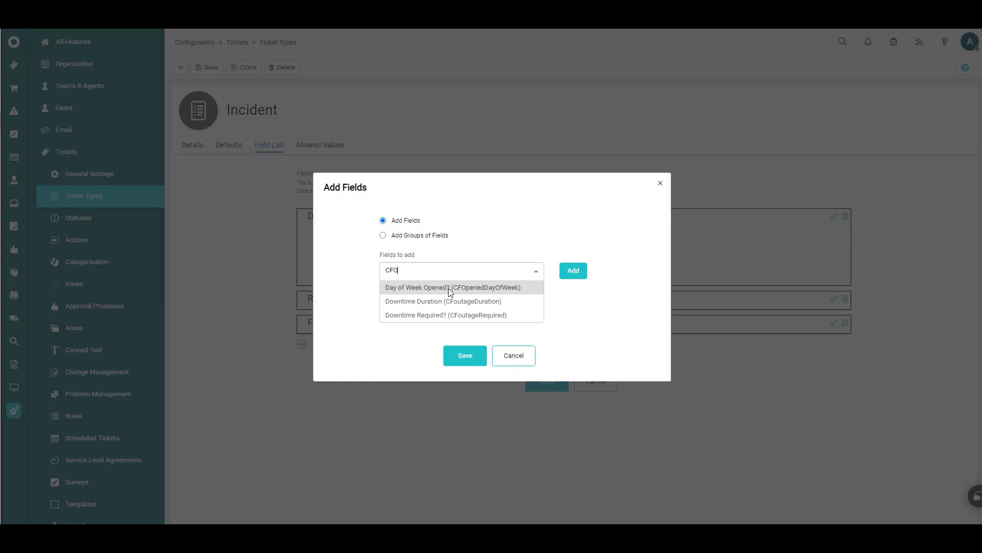
click(480, 290)
click(463, 403)
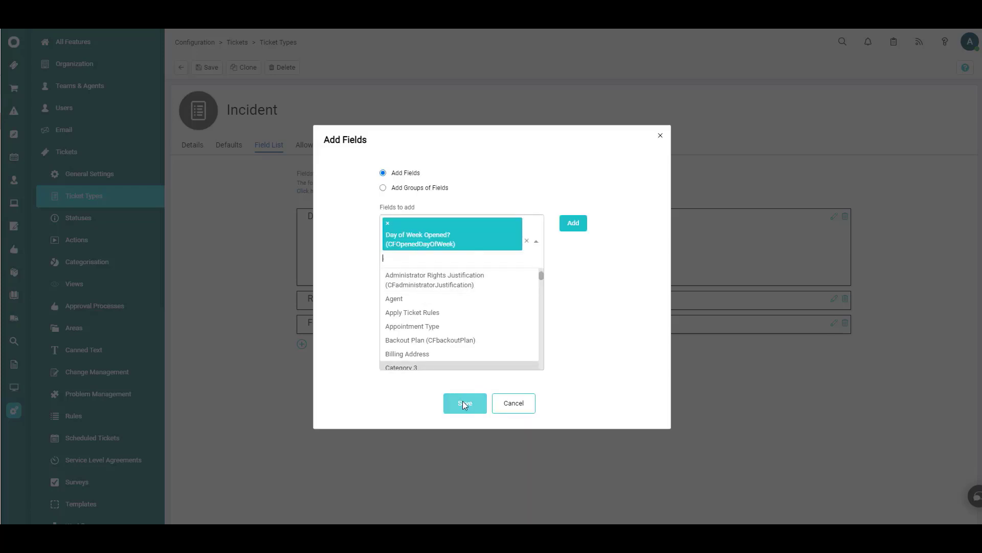
click(466, 353)
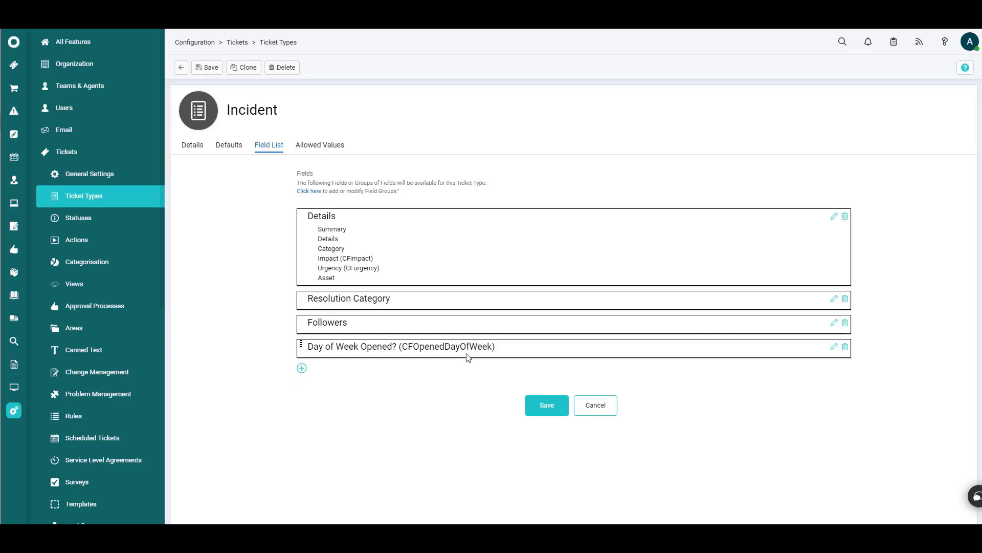
click(536, 406)
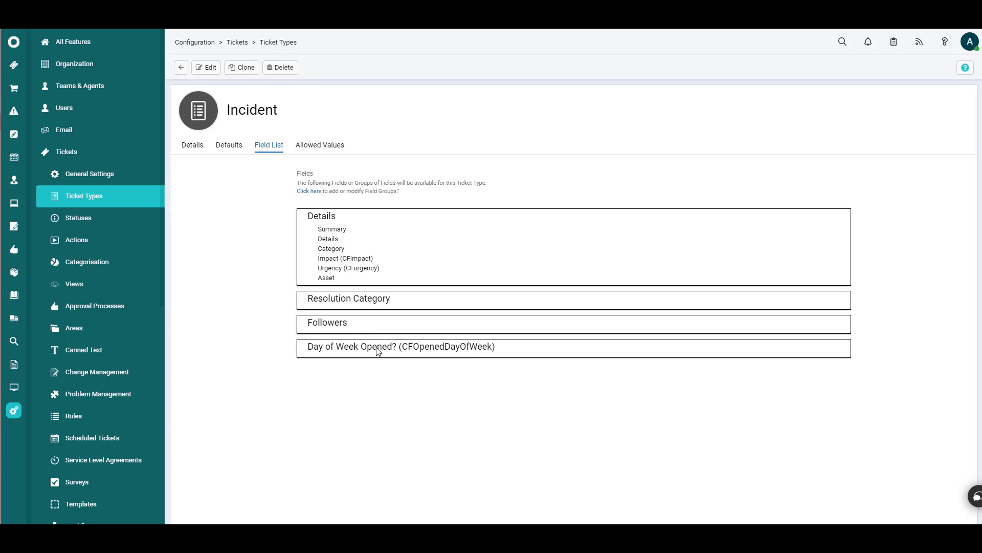
- Start a new incident, view the Day of Week Opened? dropdown choices, then return Home
click(14, 42)
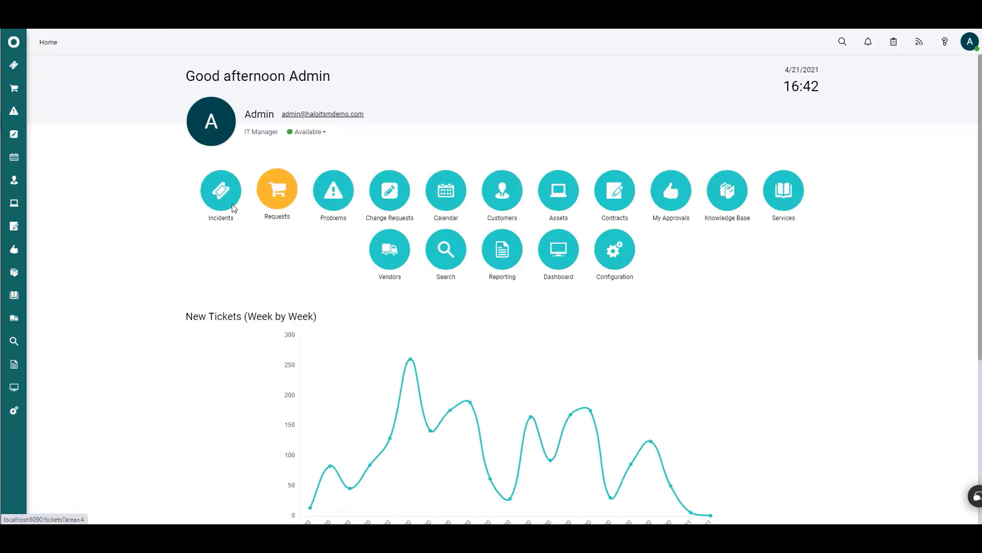
click(219, 196)
click(944, 68)
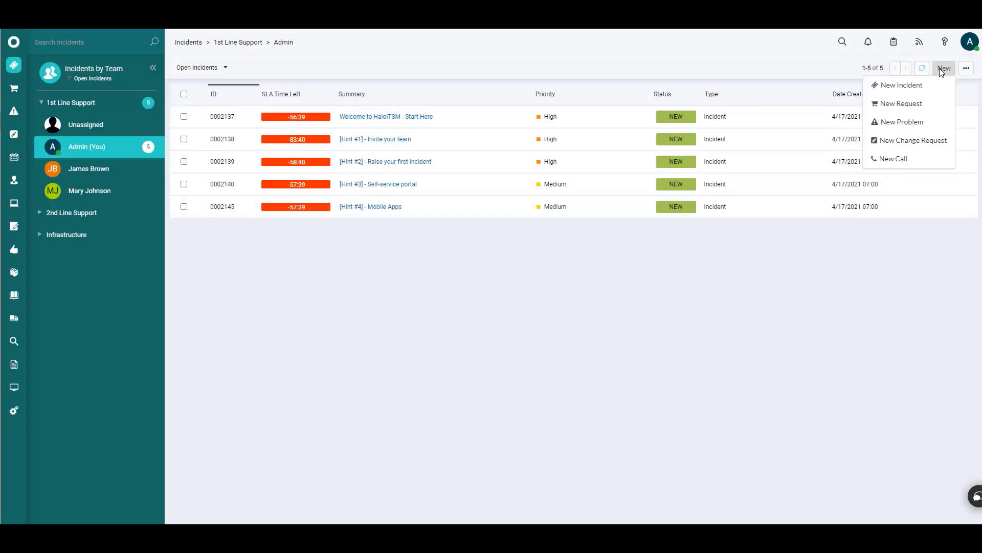
click(902, 85)
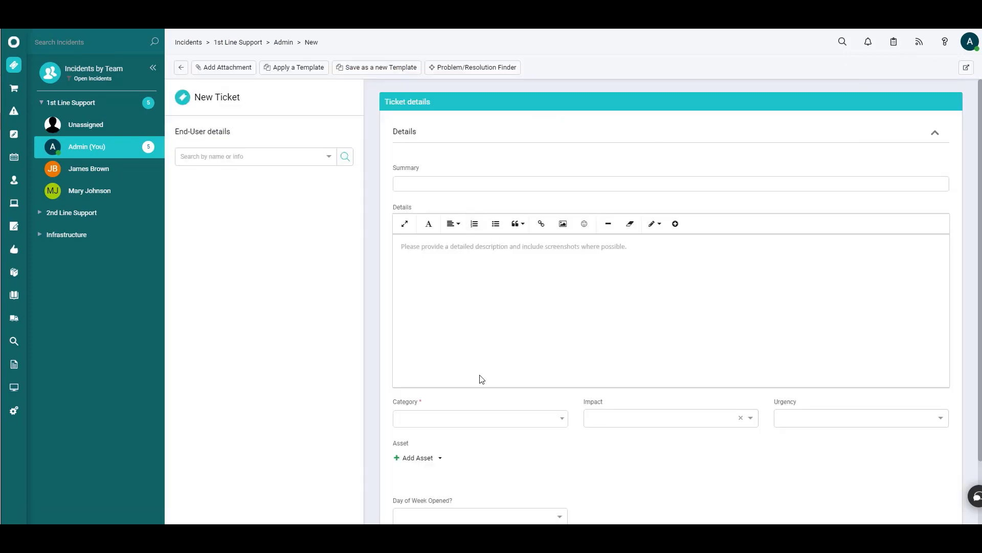
scroll(478, 380, down, 2)
click(567, 445)
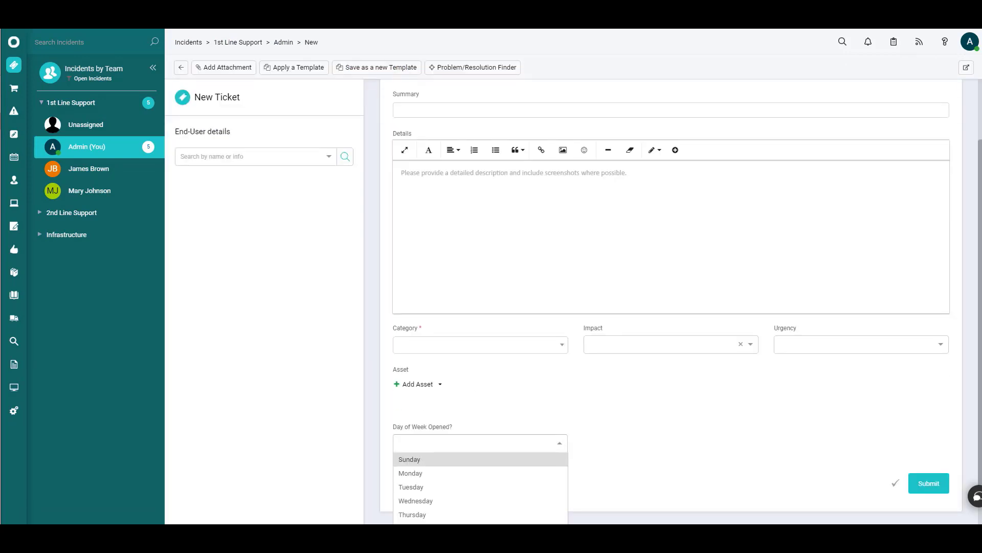
scroll(434, 482, down, 1)
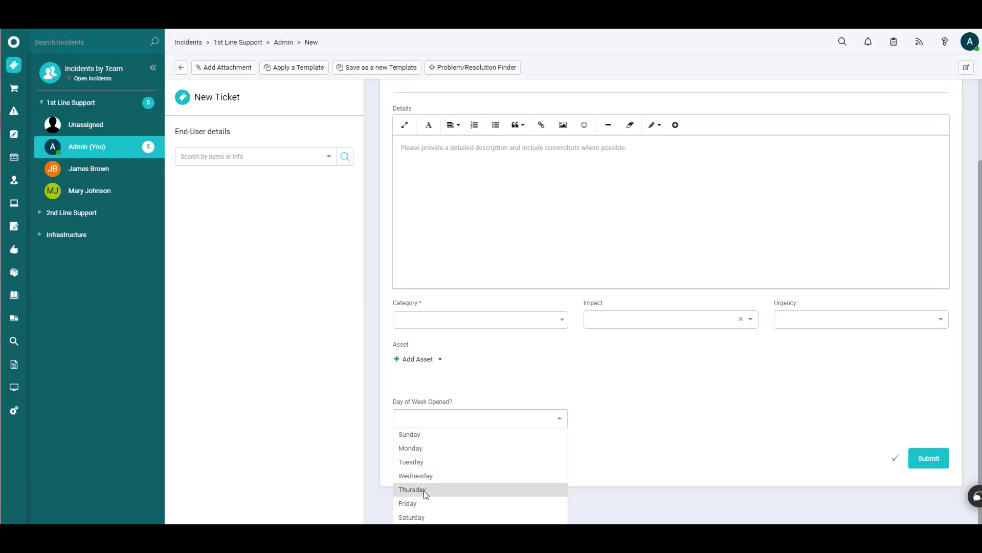
click(14, 43)
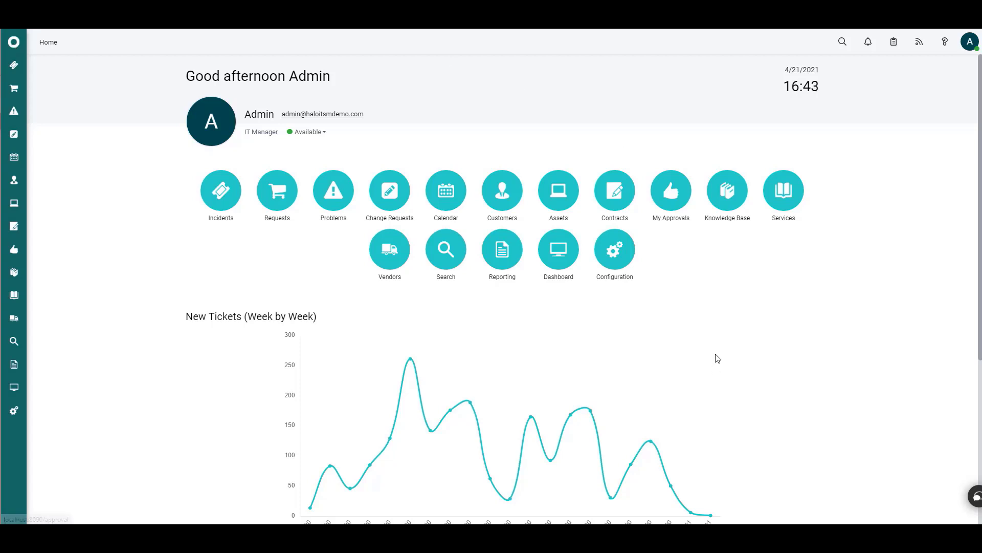
- Reopen the Incident ticket type via Configuration > Tickets > Ticket Types and show its Field List
click(619, 253)
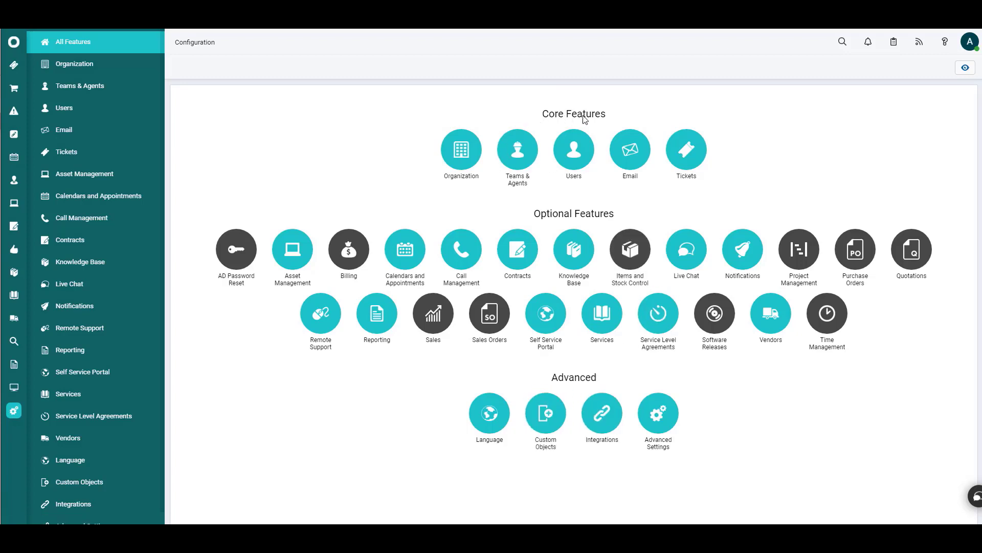
click(691, 154)
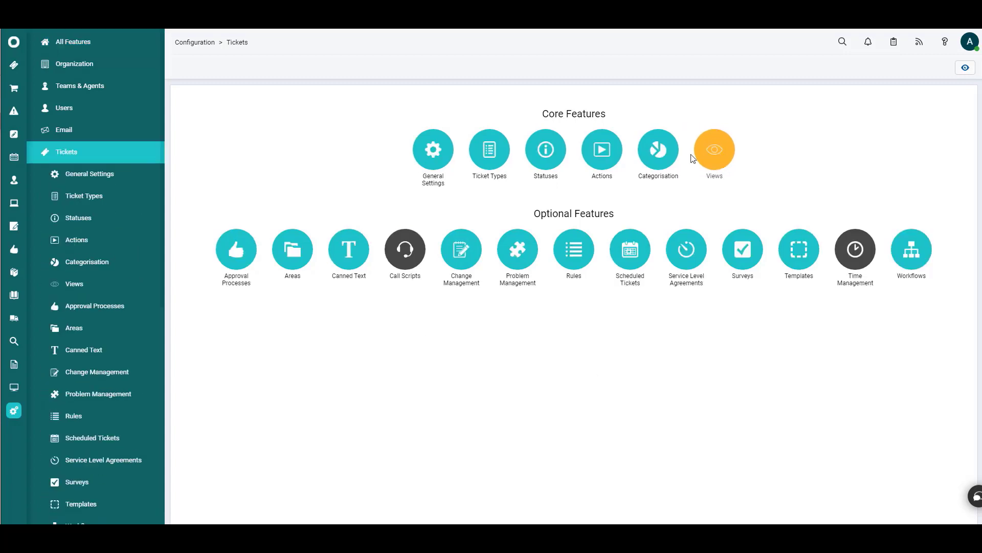
click(490, 162)
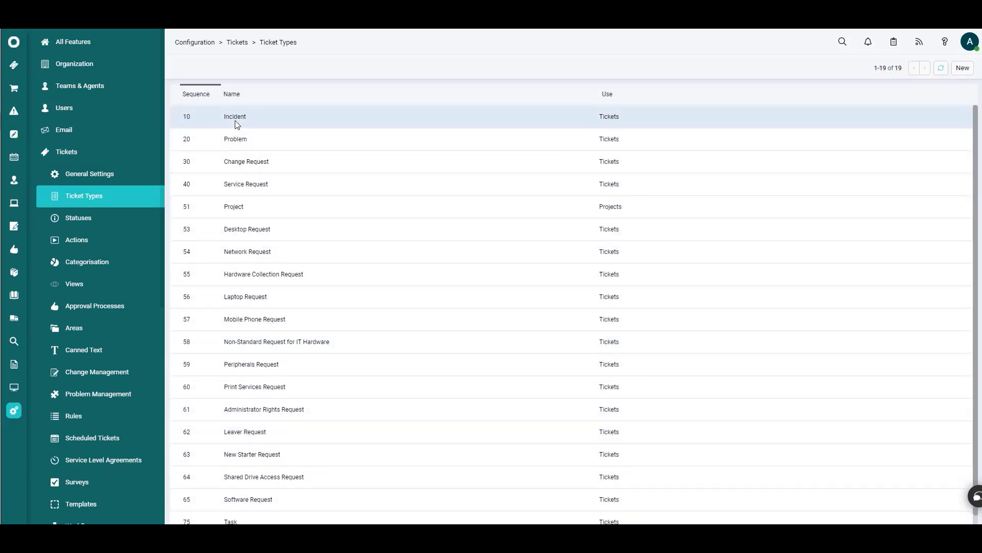
click(236, 124)
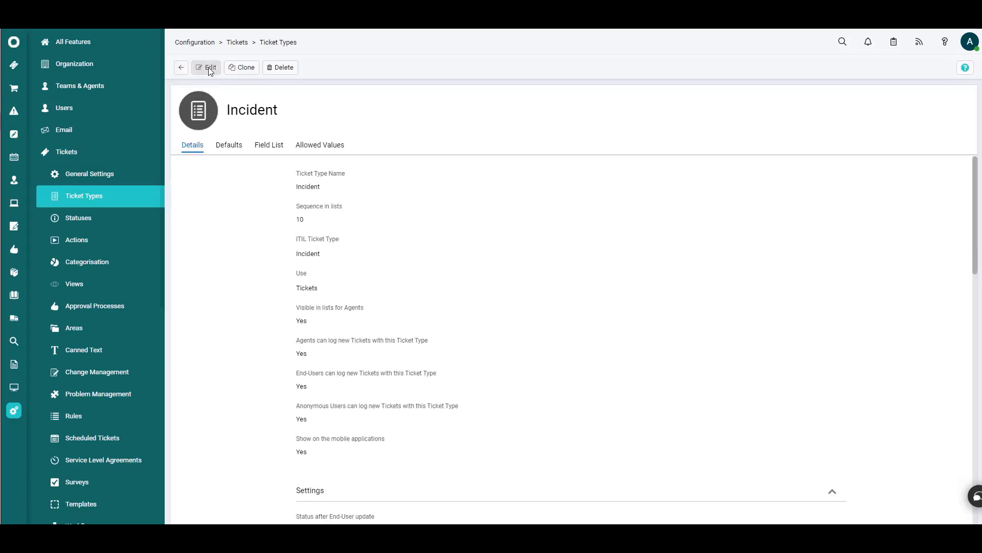
click(268, 145)
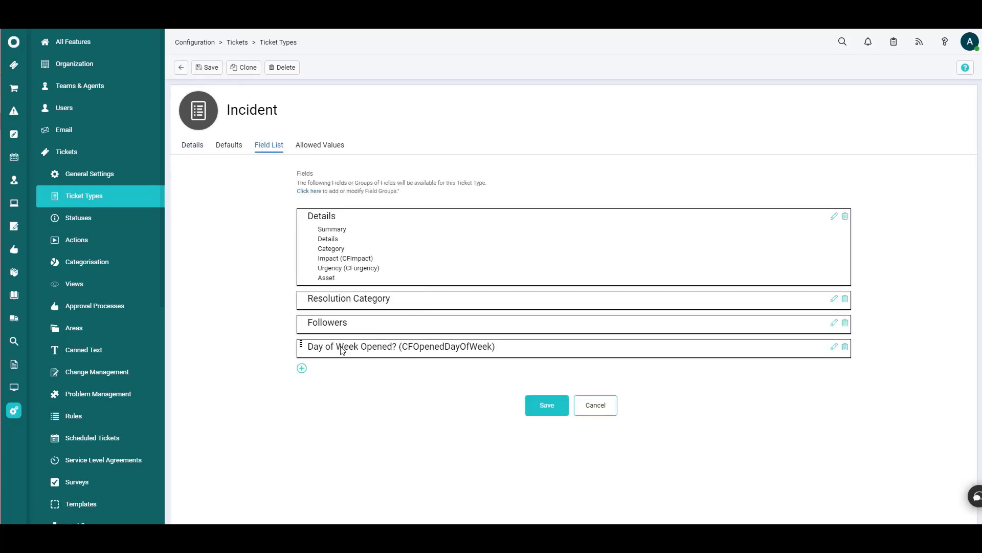
- Bring up the Add Fields dialog for Incident and close the field choices without selecting any
click(301, 370)
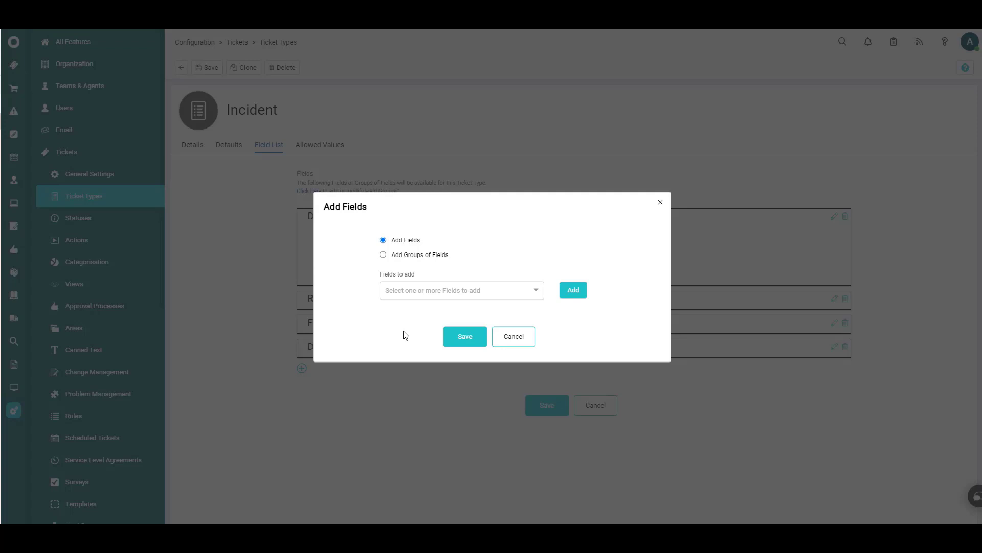
click(473, 297)
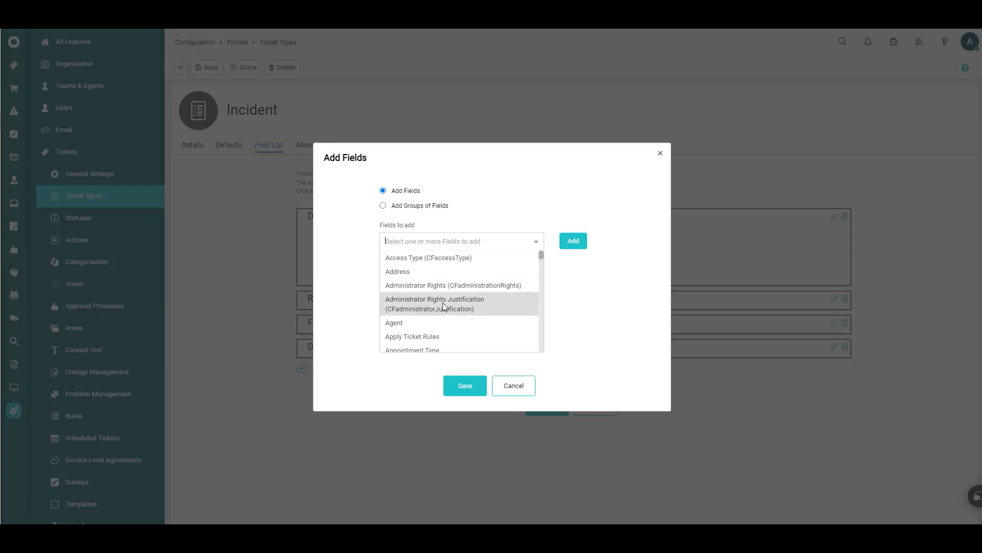
click(483, 200)
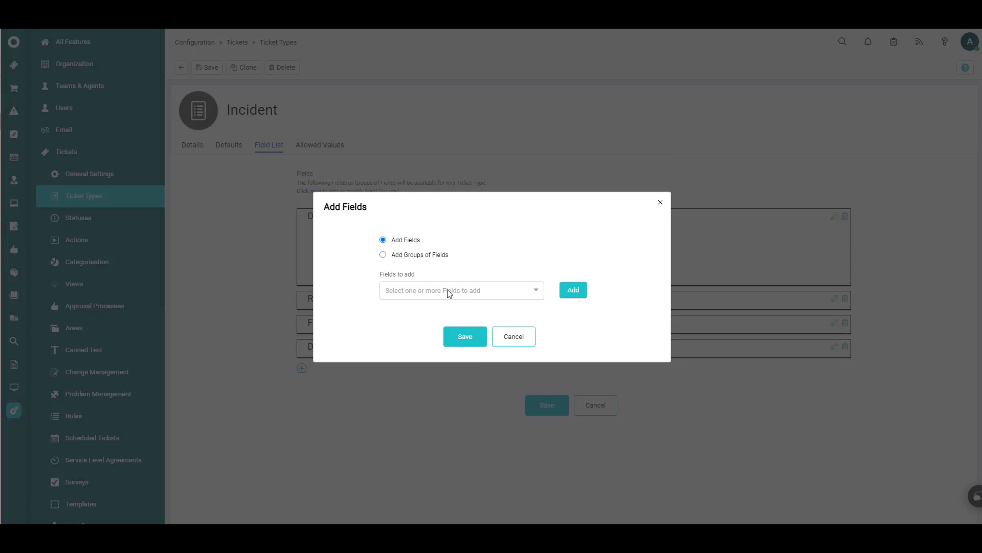
- Start a brand-new custom field from the Add Fields dialog on Incident
click(573, 290)
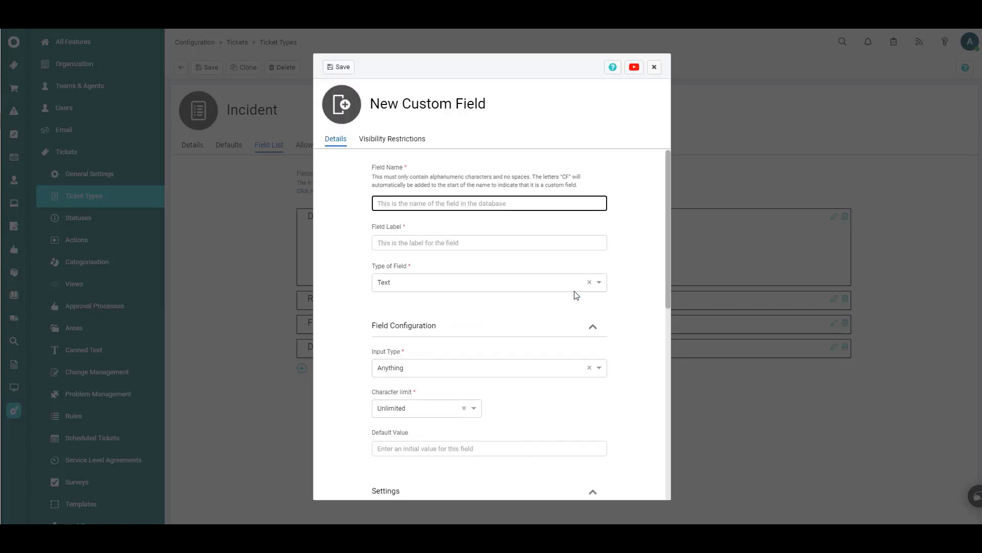